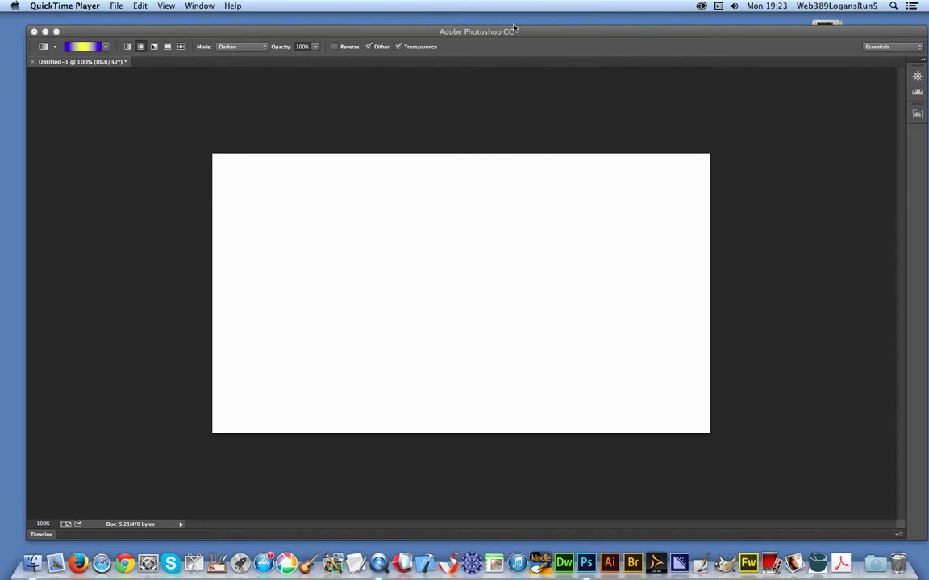
Bring Photoshop forward and confirm the blank Untitled-1 canvas is RGB Color at 32 Bits/Channel
left_click(465, 31)
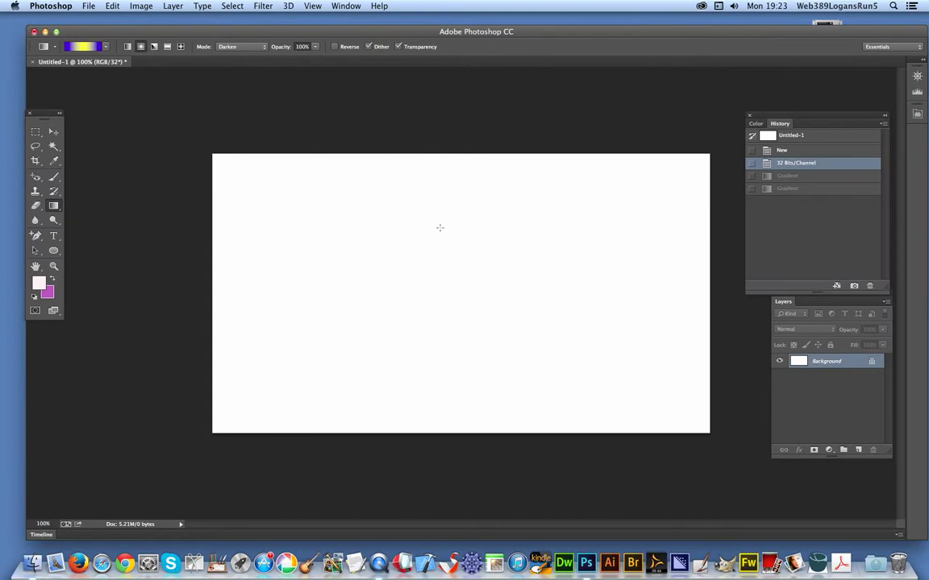
left_click(141, 6)
mouse_move(144, 18)
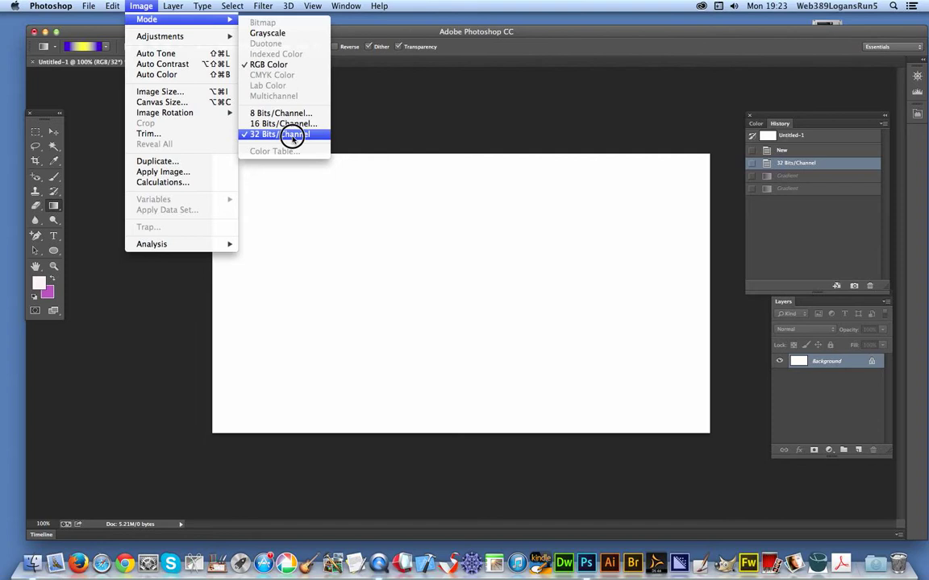
Lay three overlapping Darken-mode gradients across the blank canvas to form a yellow and blue-violet swirl
left_click(417, 237)
left_click_drag(386, 214, 618, 384)
left_click_drag(586, 225, 398, 390)
left_click_drag(592, 436, 458, 151)
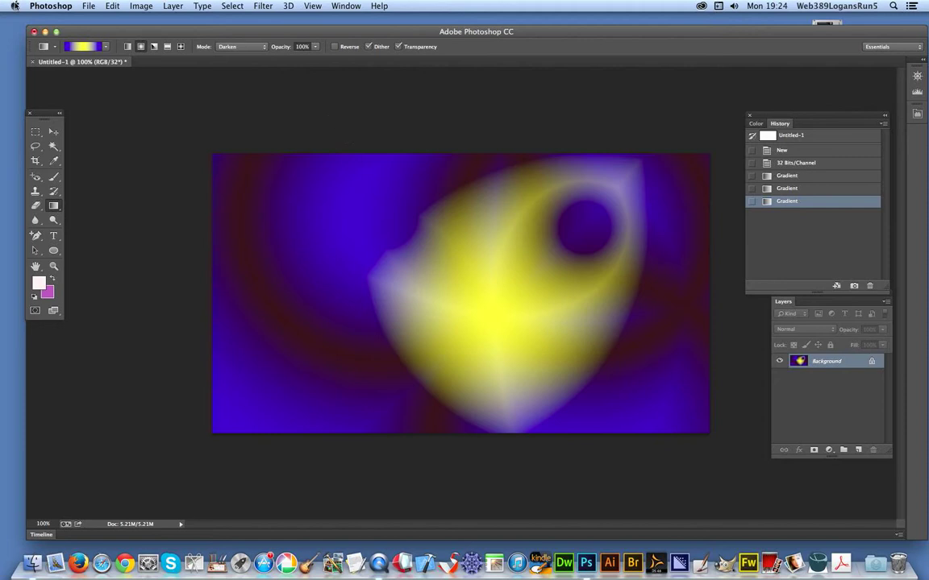
Browse the Filter submenus until the Distort list with Wave and Polar Coordinates appears
left_click(264, 6)
left_click(269, 7)
left_click(267, 7)
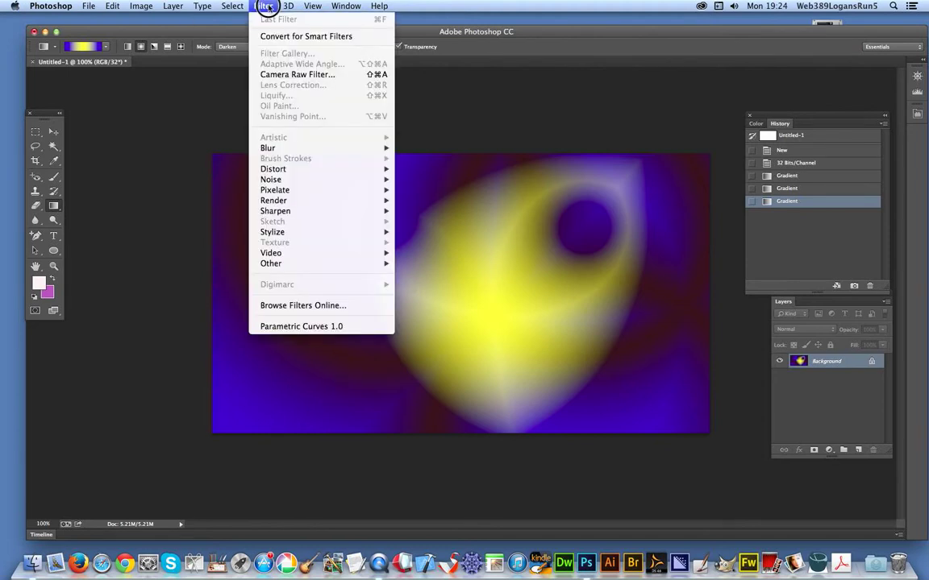
mouse_move(296, 205)
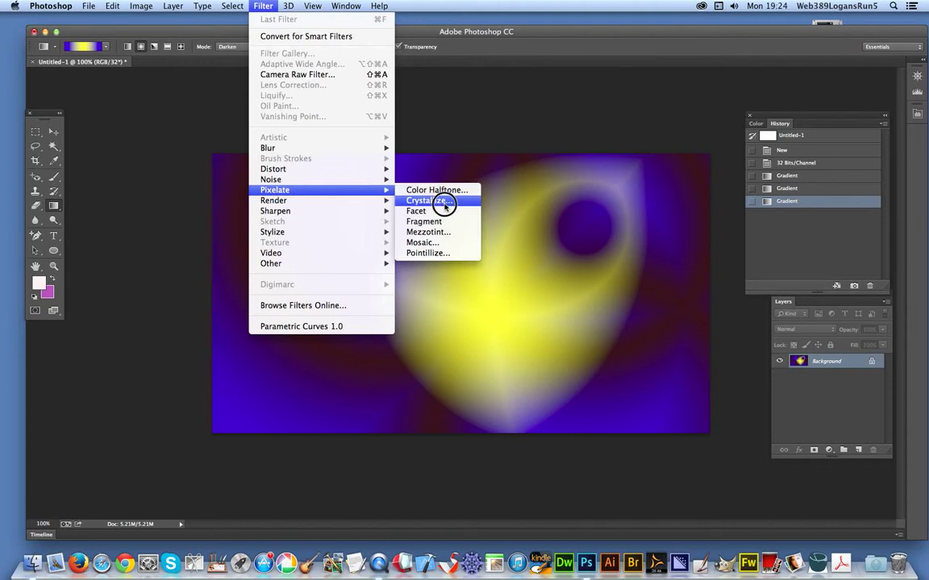
mouse_move(275, 169)
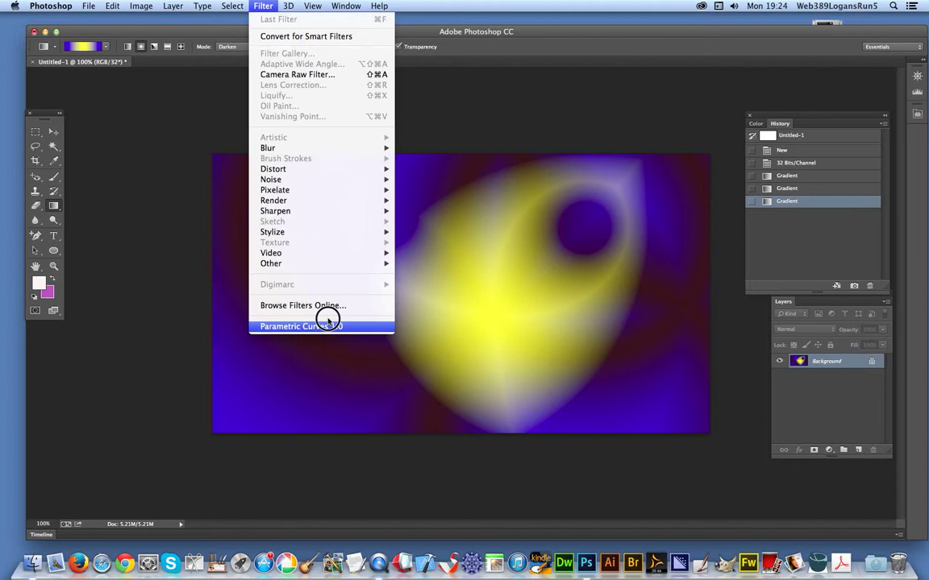
left_click(306, 329)
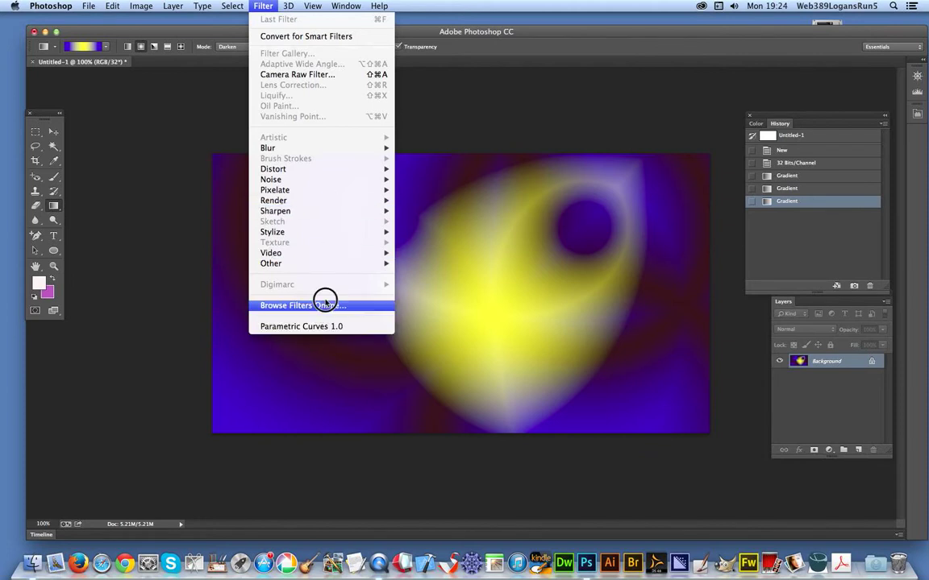
mouse_move(305, 231)
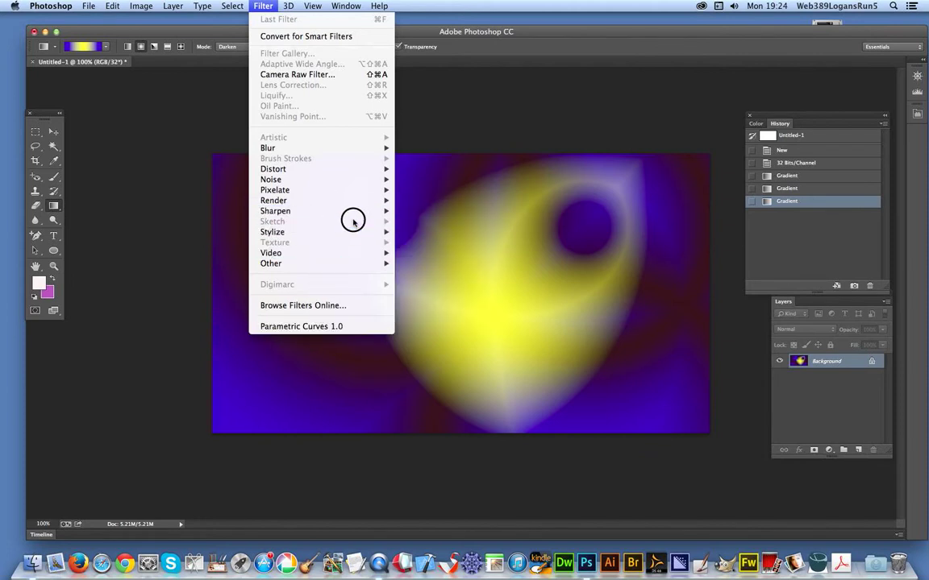
mouse_move(352, 211)
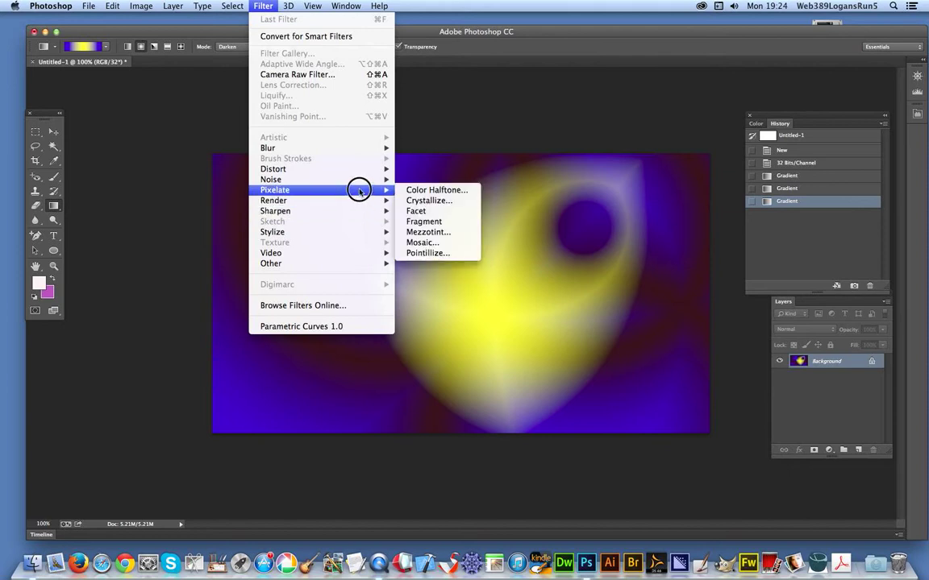
mouse_move(359, 179)
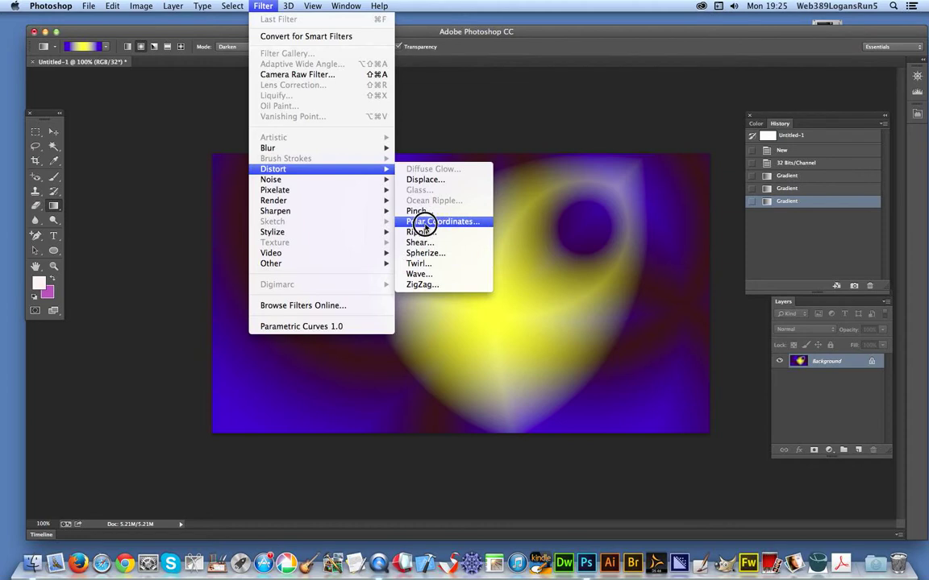
Apply a Wave filter with 16 generators and wavelength 116–191 to the gradient artwork
left_click(418, 276)
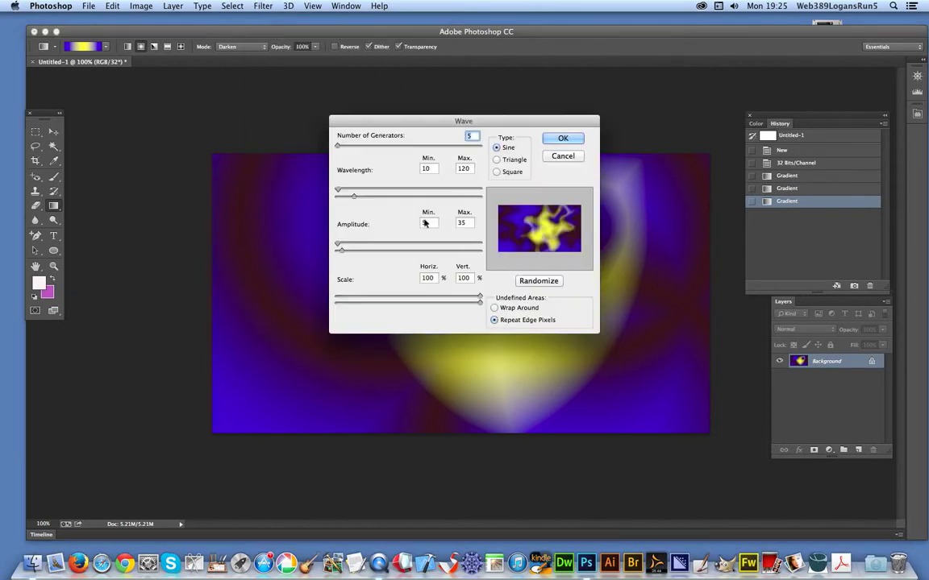
left_click_drag(337, 145, 337, 146)
mouse_move(353, 195)
left_mouse_down()
mouse_move(341, 198)
mouse_move(370, 202)
mouse_move(363, 197)
left_mouse_up()
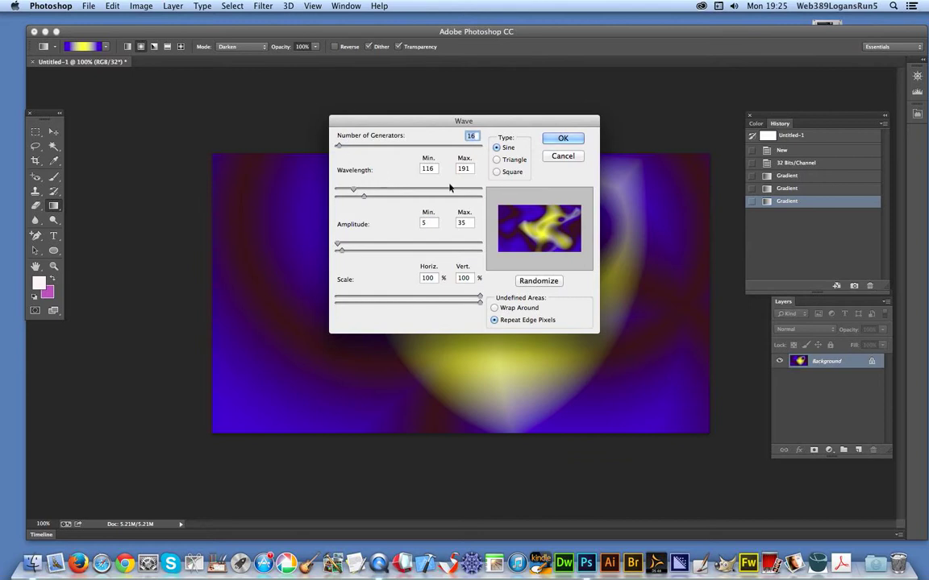
left_click(551, 138)
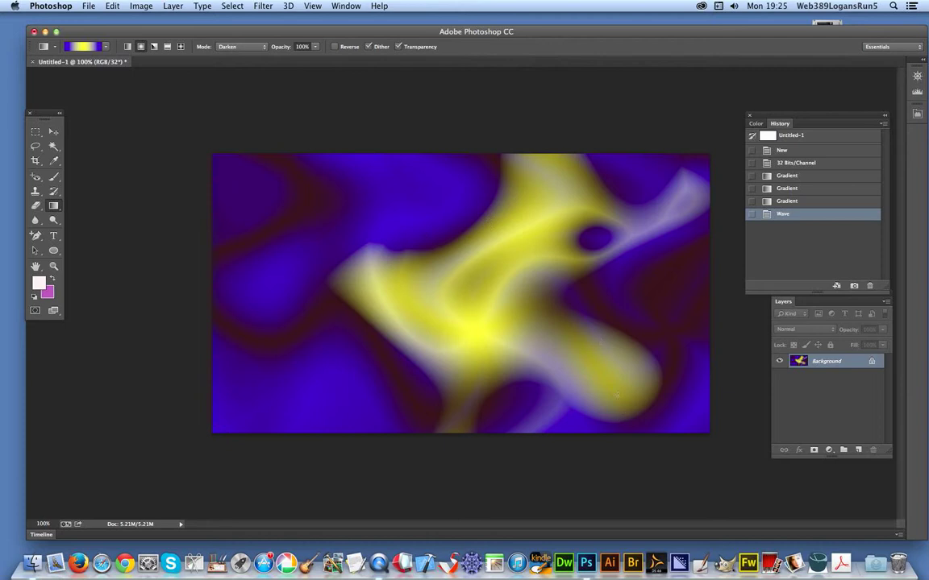
Layer more gradients over the waved artwork with the gradient mode switched to Difference
left_click_drag(406, 220, 360, 153)
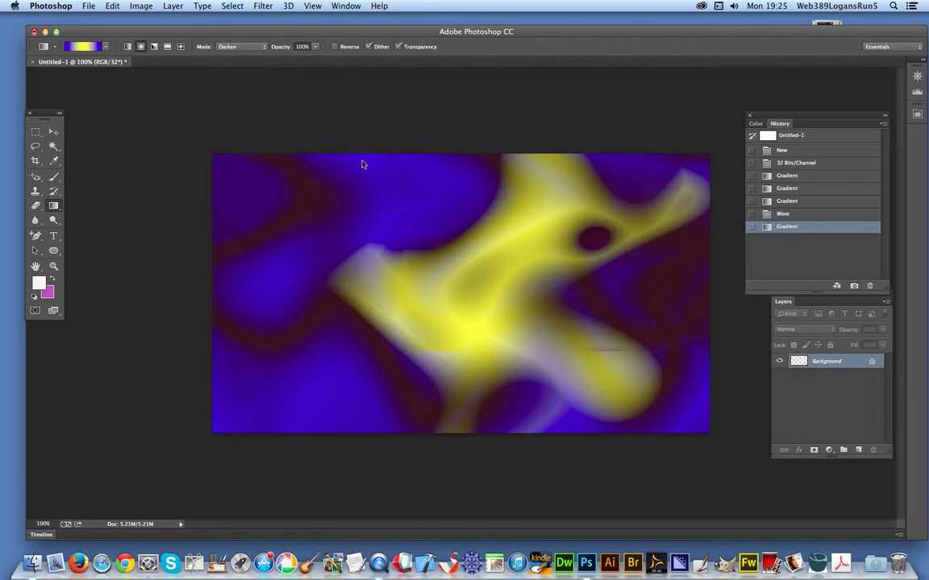
left_click(226, 46)
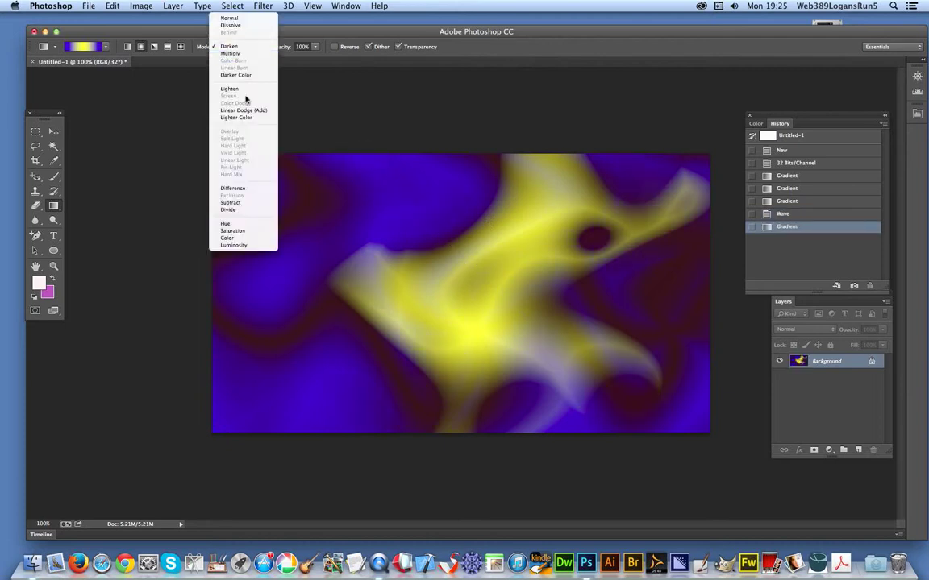
left_click(248, 192)
left_click_drag(312, 404, 341, 355)
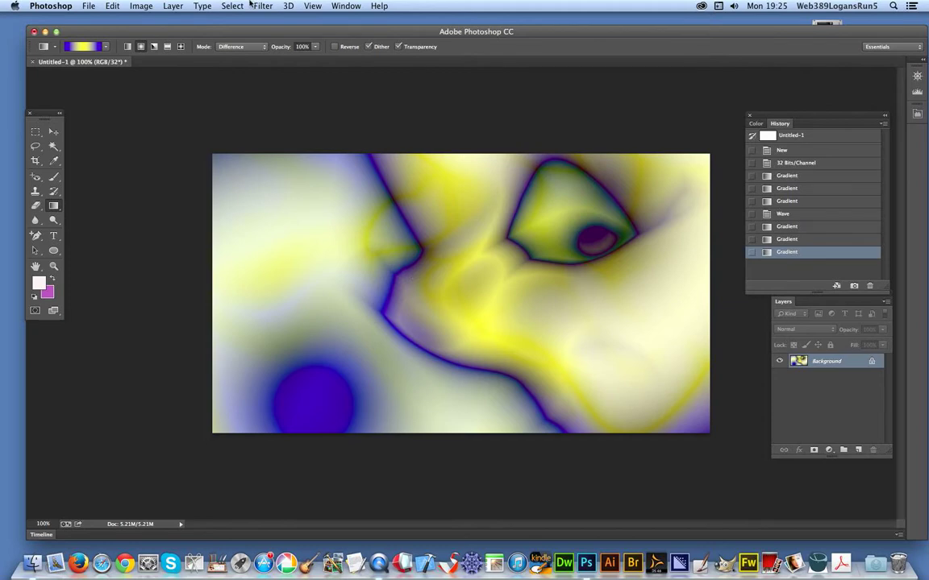
left_click(256, 6)
mouse_move(295, 169)
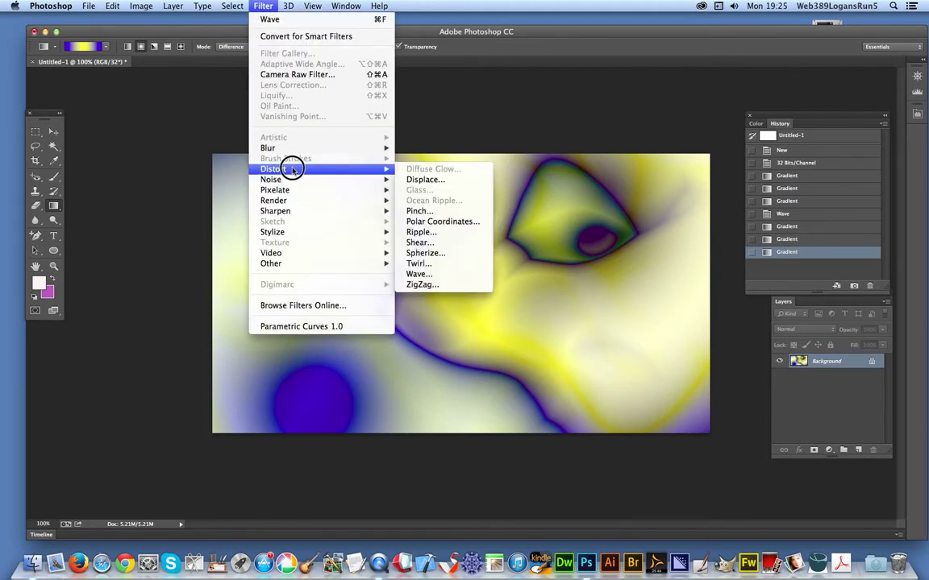
left_click(447, 180)
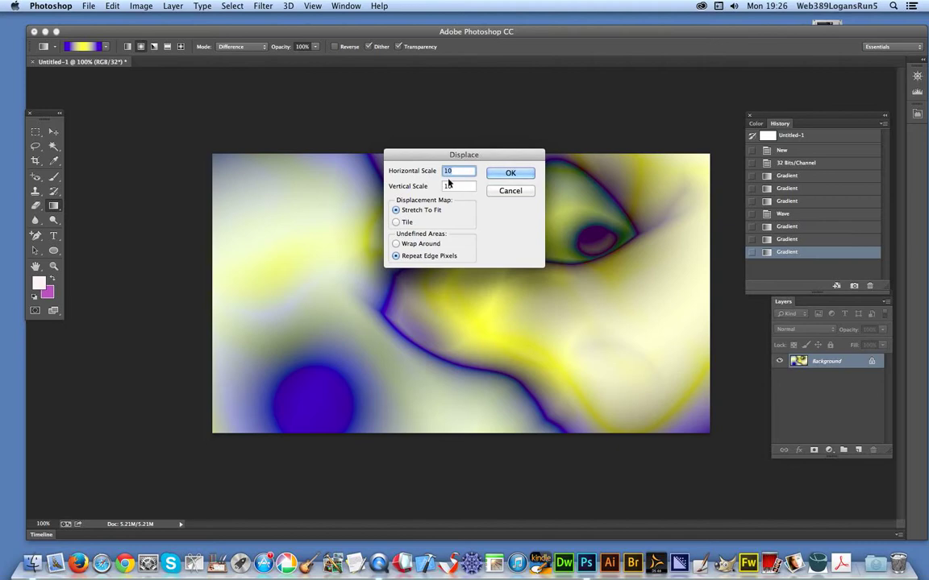
left_click(520, 175)
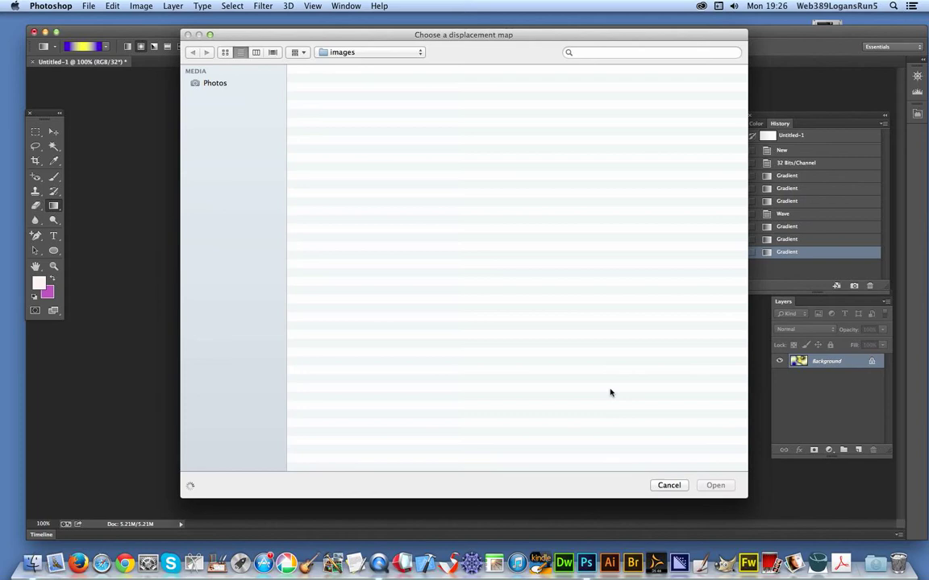
left_click(667, 485)
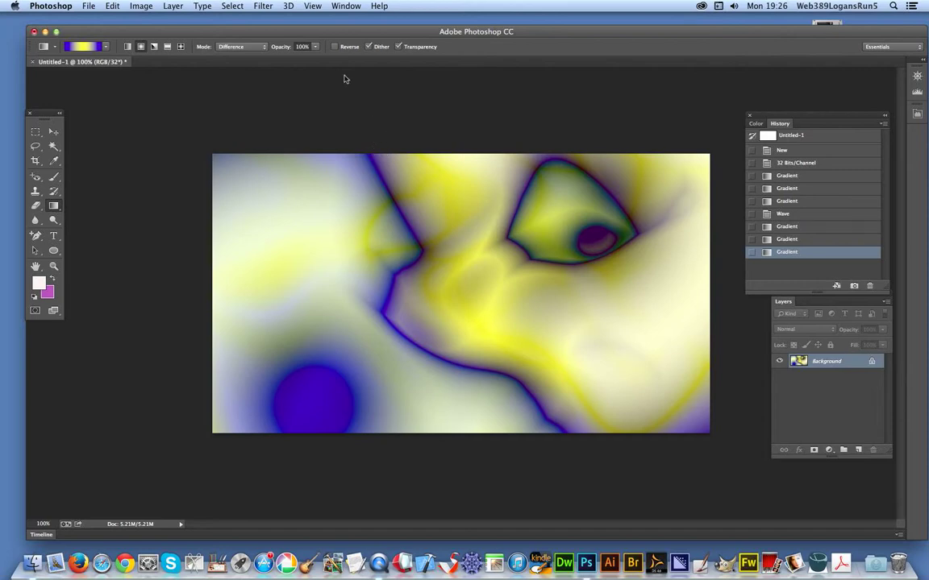
left_click(259, 6)
Apply Distort > Polar Coordinates using the Polar to Rectangular option
mouse_move(290, 170)
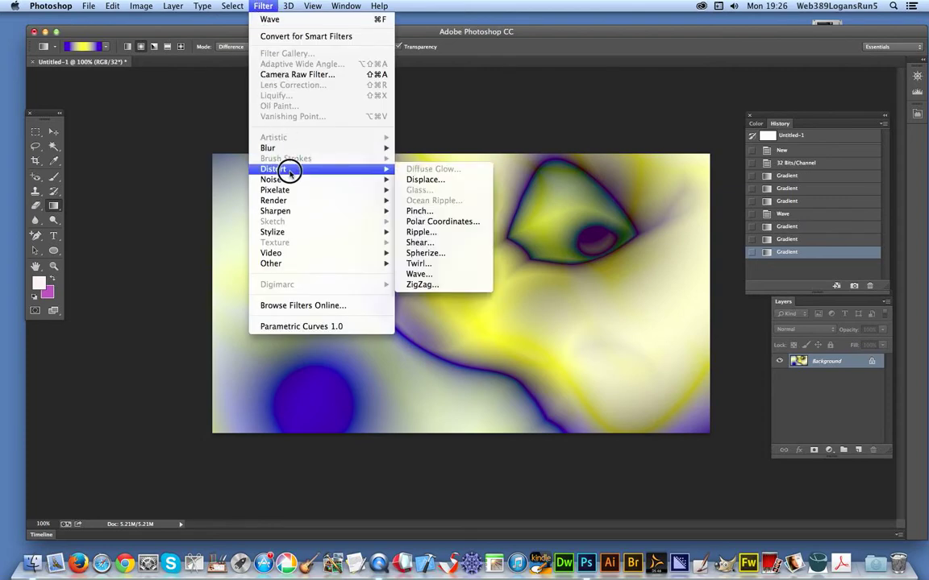
left_click(442, 223)
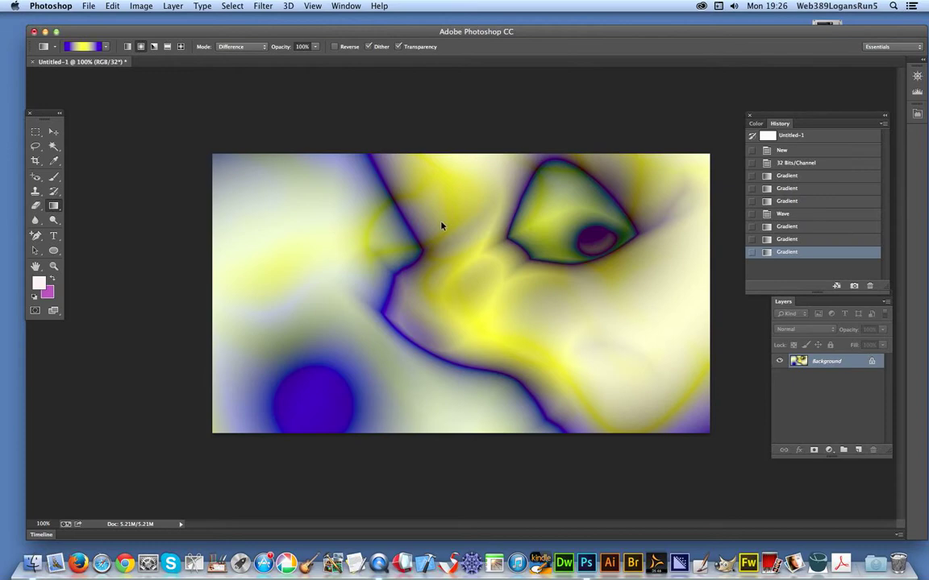
left_click(367, 316)
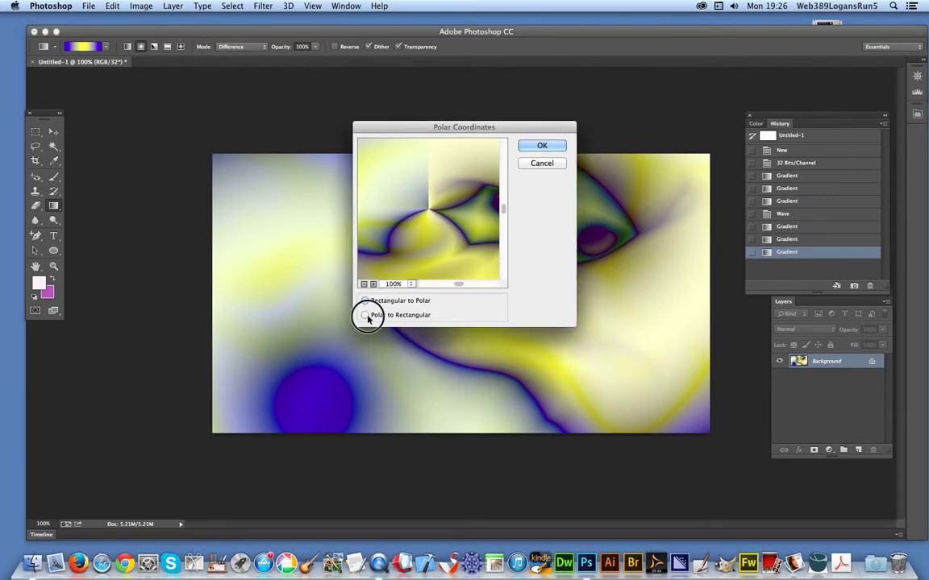
left_click(458, 286)
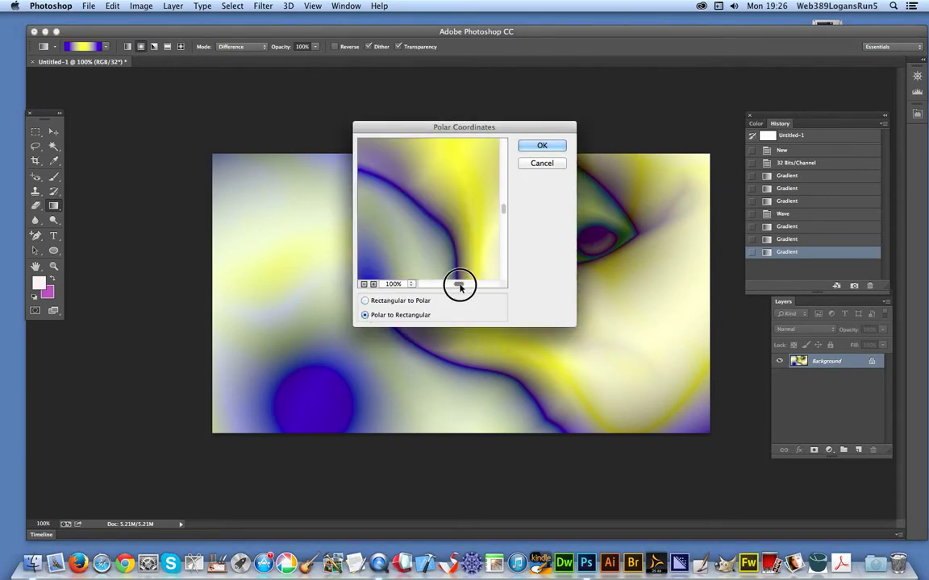
left_click_drag(459, 285, 445, 286)
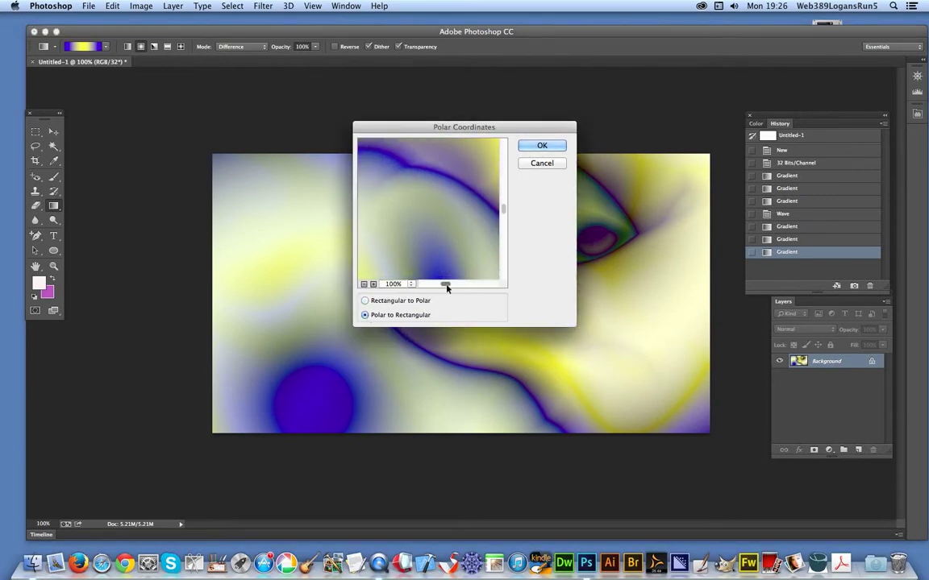
left_click(523, 150)
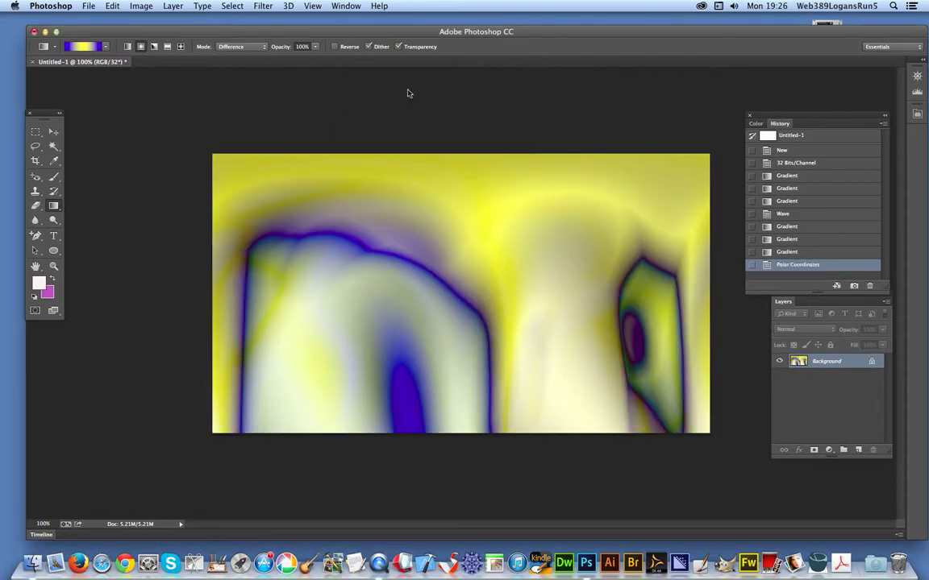
Reapply the Polar Coordinates filter twice more for three passes in total
left_click(264, 7)
left_click(266, 7)
left_click(266, 6)
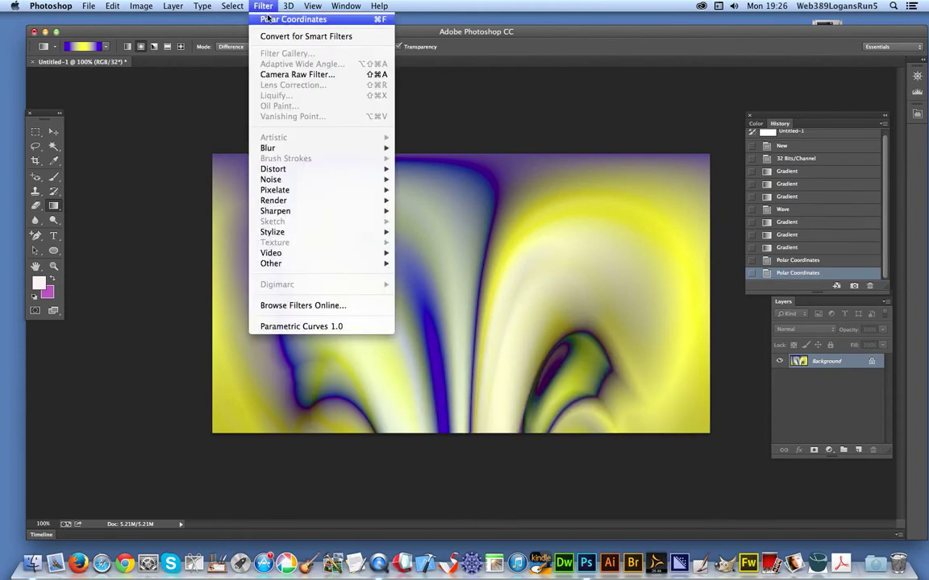
left_click(268, 19)
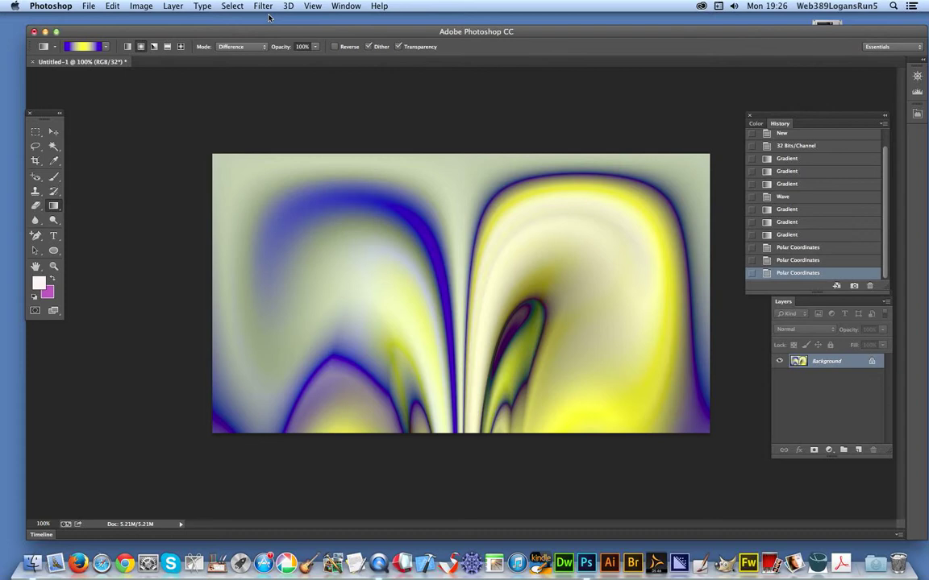
Convert the document to 8 Bits/Channel, keeping the Default HDR Toning preset
left_click(141, 6)
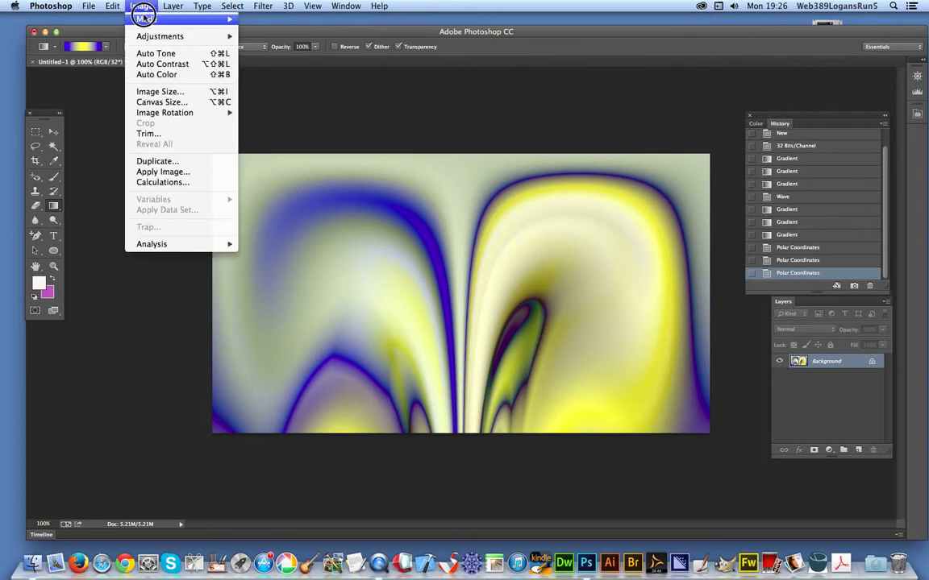
mouse_move(145, 18)
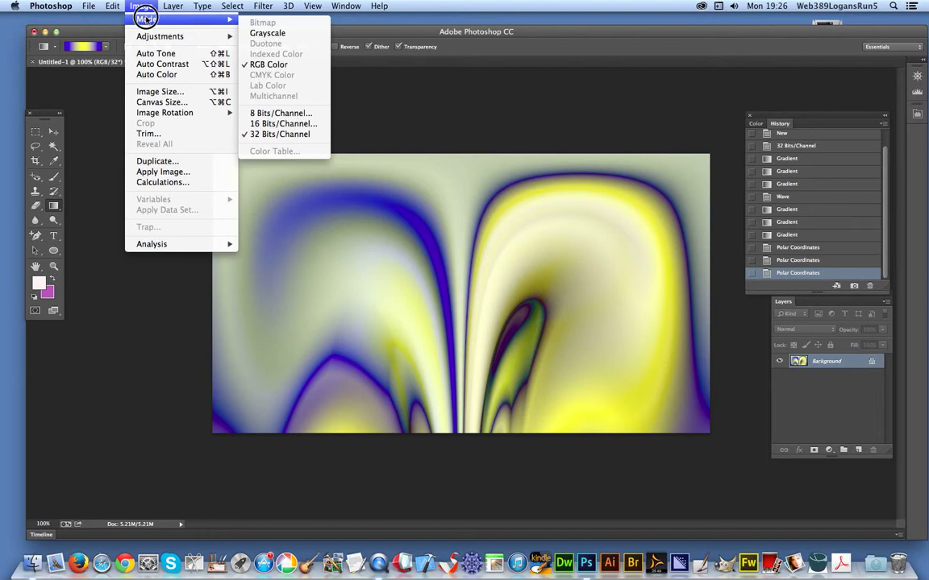
left_click(281, 113)
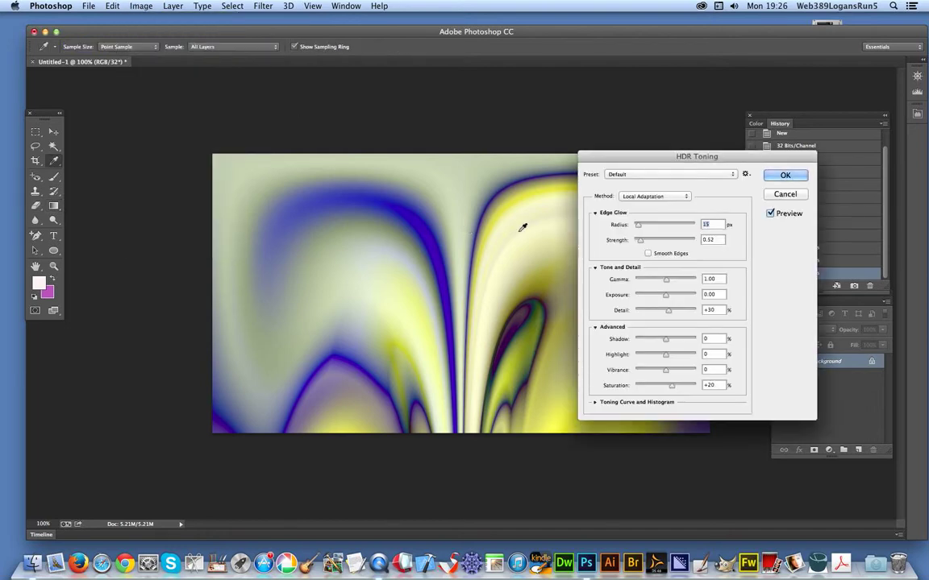
left_click(642, 174)
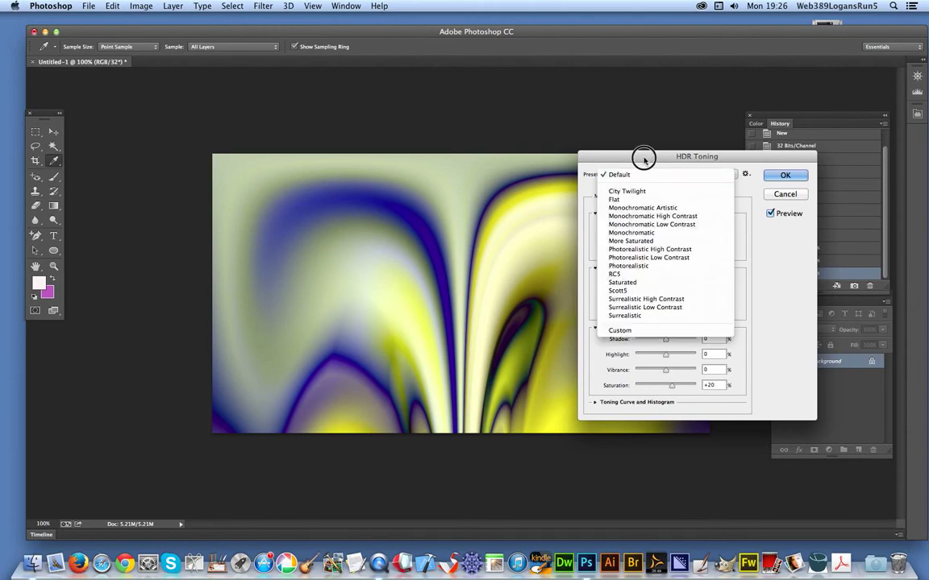
left_click(644, 159)
left_click(784, 176)
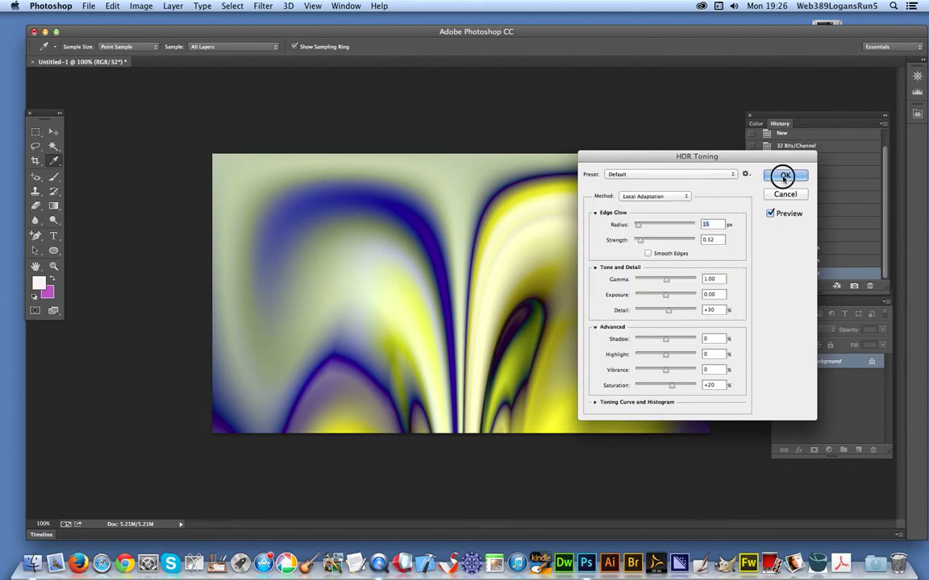
key("g")
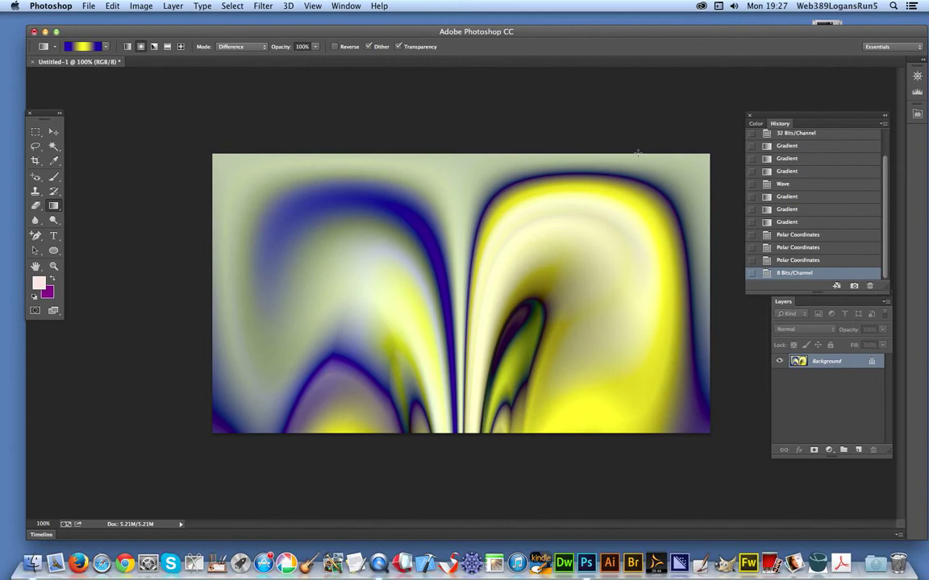